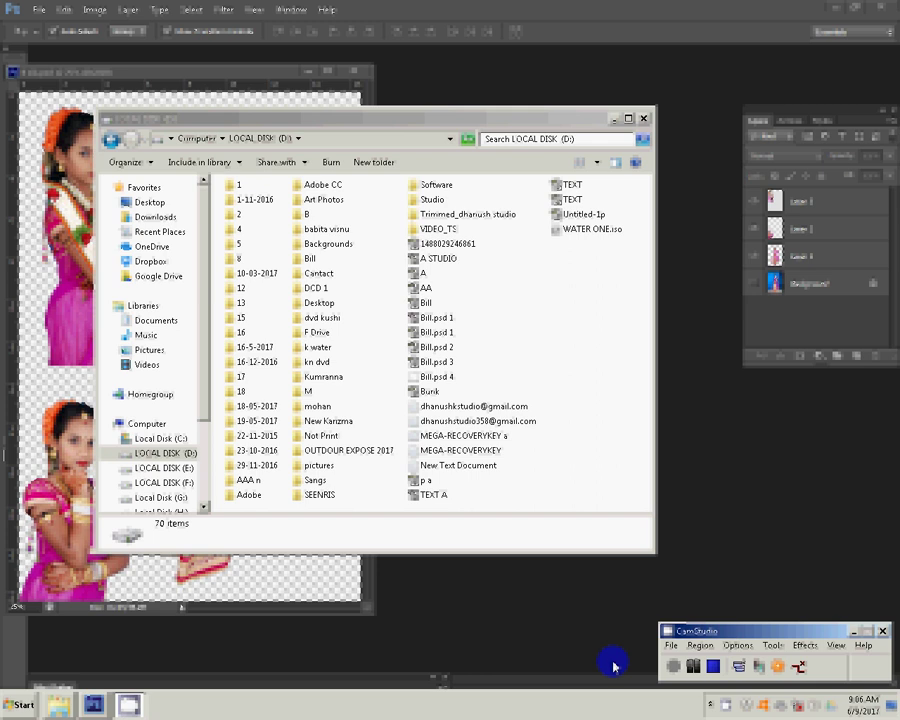
Go to the Backgrounds > 5 folder on drive D:
{"action": "key", "text": "Return"}
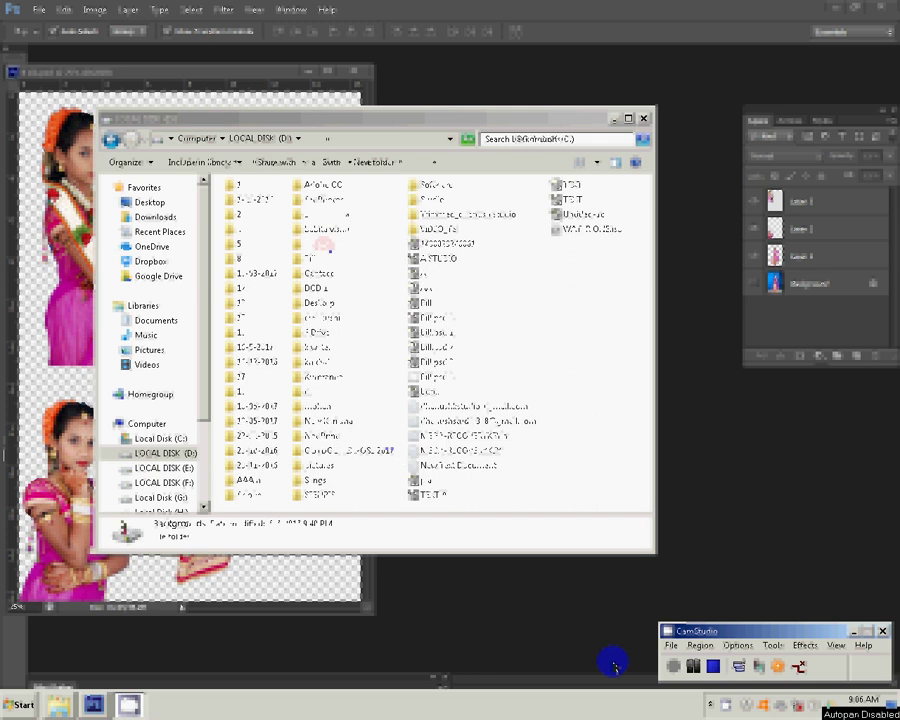
{"action": "key", "text": "1"}
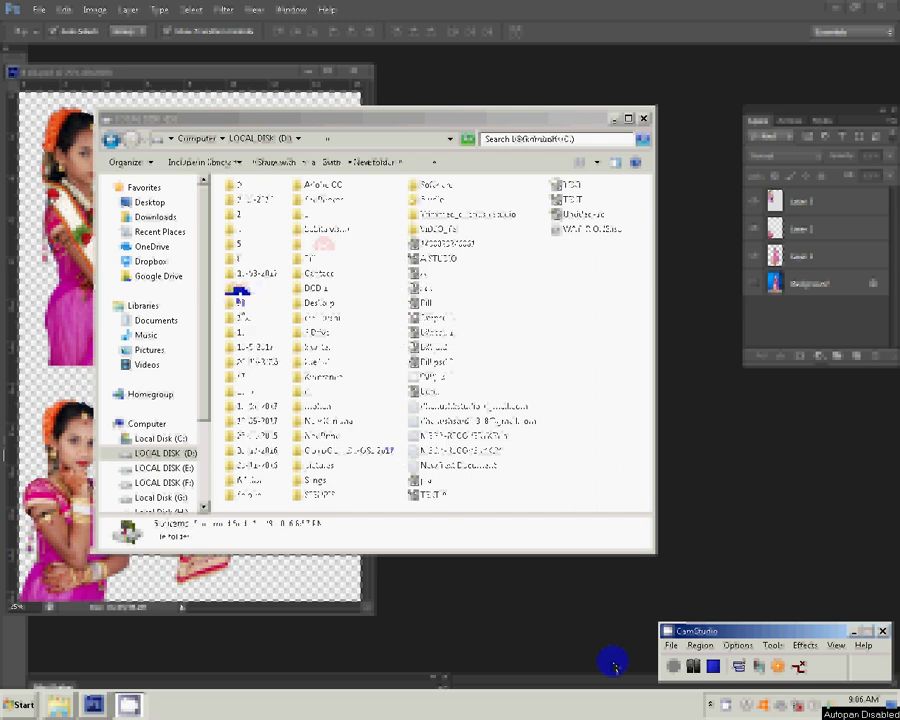
{"action": "key", "text": "Return"}
Switch the folder to Large Icons view and open 20 (22) in Photoshop
{"action": "left_click", "coordinate": [598, 162]}
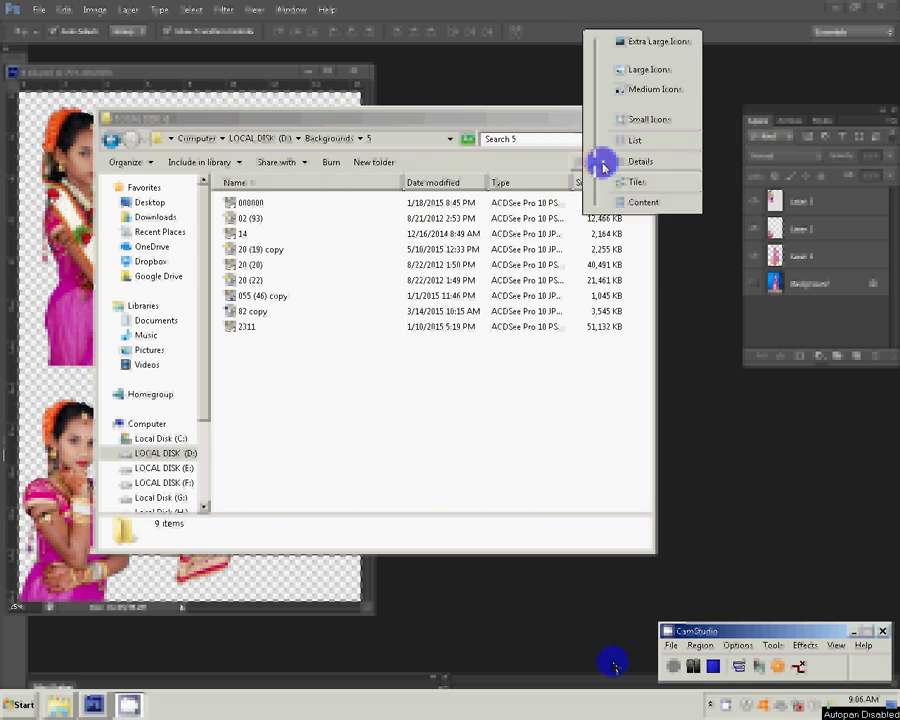
{"action": "scroll", "coordinate": [600, 162], "scroll_direction": "up", "scroll_amount": 4}
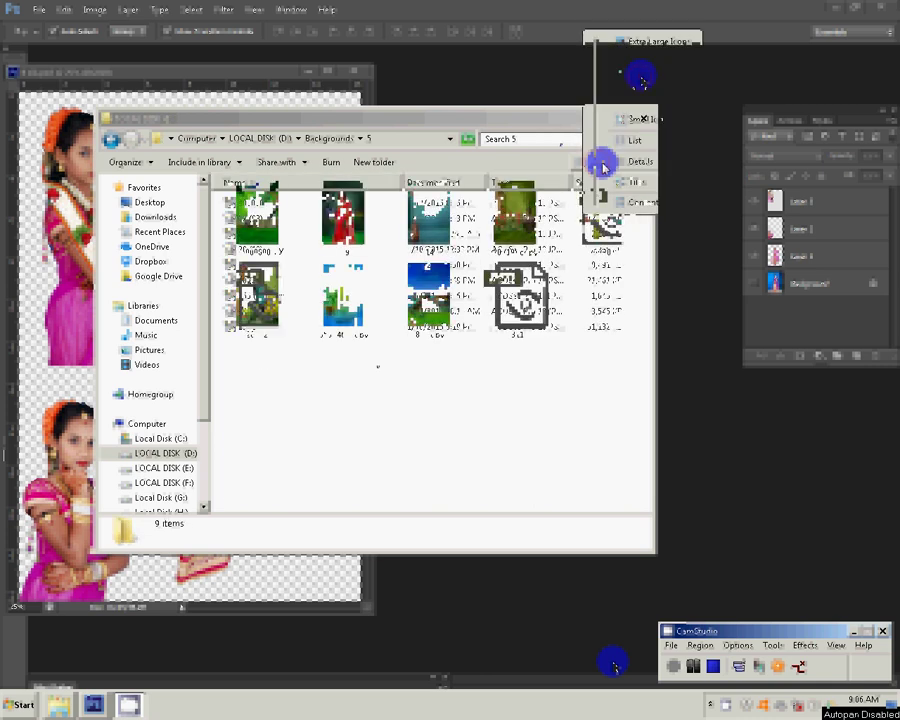
{"action": "left_click", "coordinate": [355, 375]}
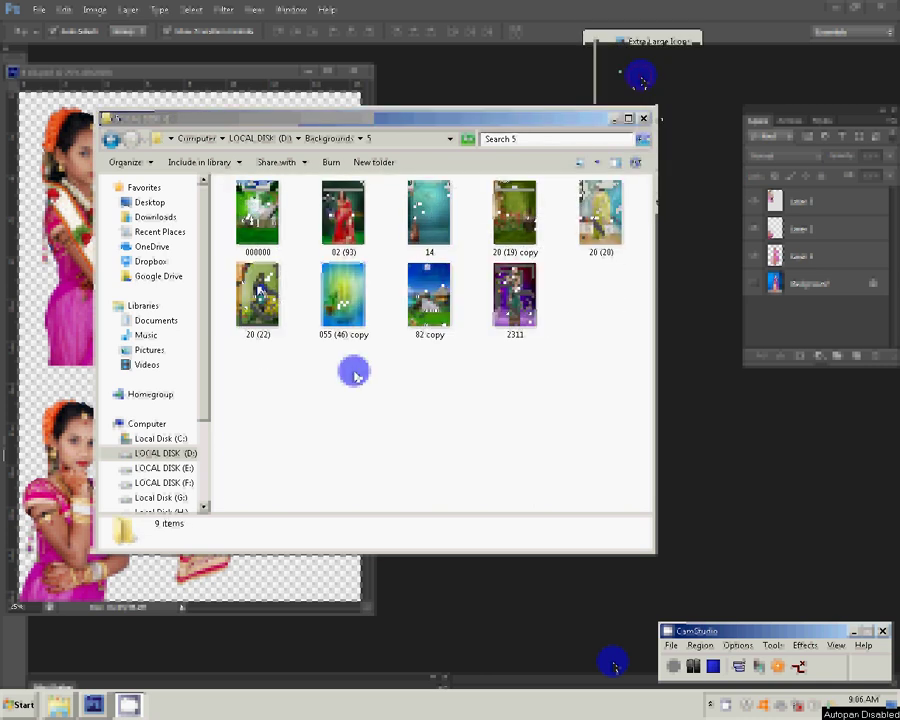
{"action": "left_click", "coordinate": [257, 290]}
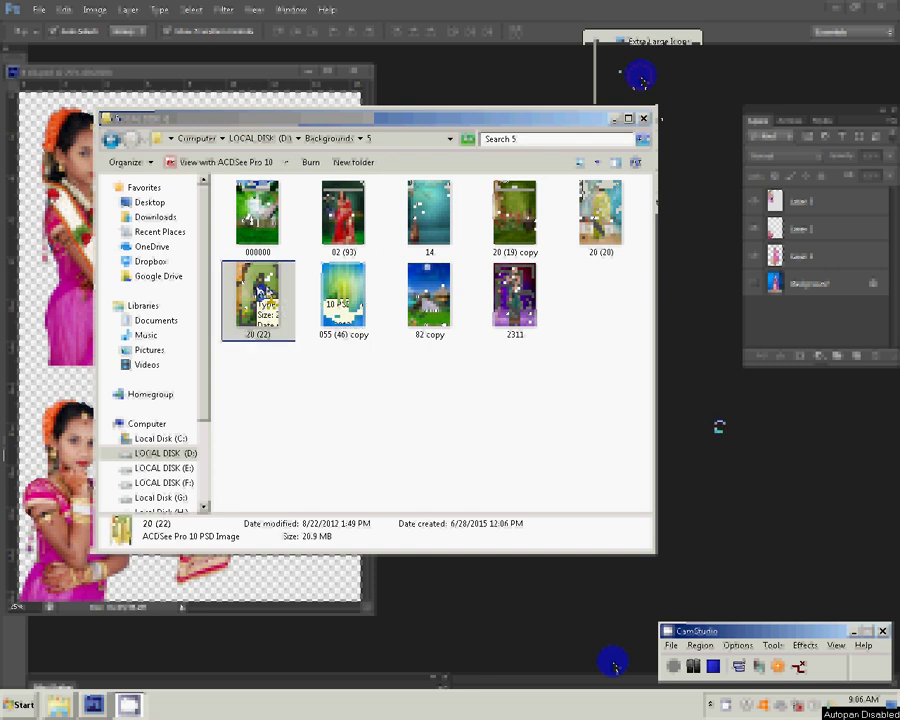
{"action": "double_click", "coordinate": [262, 290]}
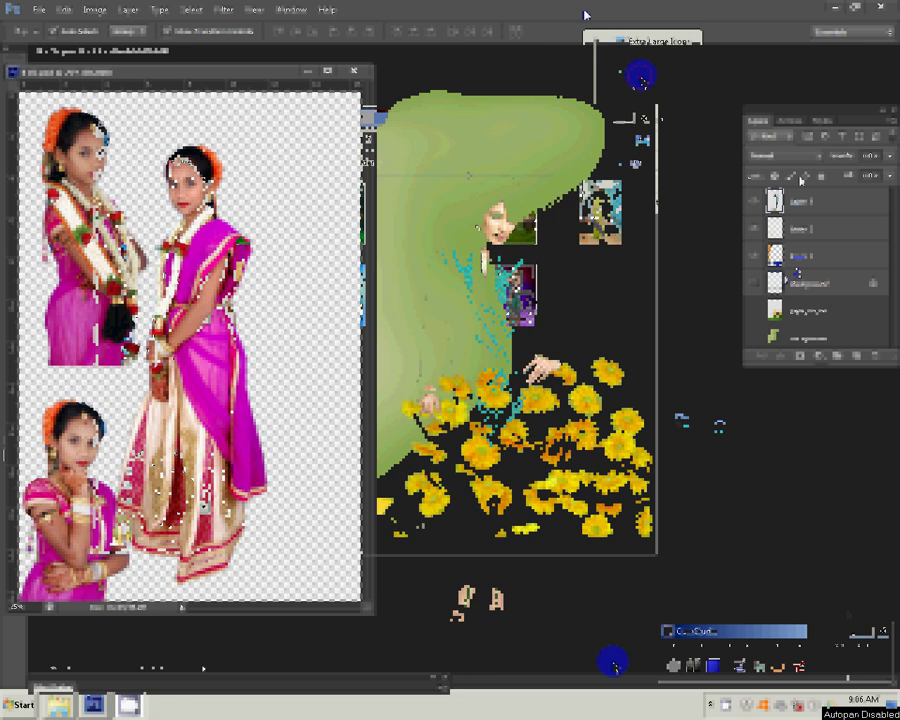
Drag the pink-saree girl onto the 20 (22) background as Layer 1 and scale her to fit
{"action": "mouse_move", "coordinate": [215, 270]}
{"action": "left_mouse_down"}
{"action": "mouse_move", "coordinate": [232, 300]}
{"action": "mouse_move", "coordinate": [513, 272]}
{"action": "left_mouse_up"}
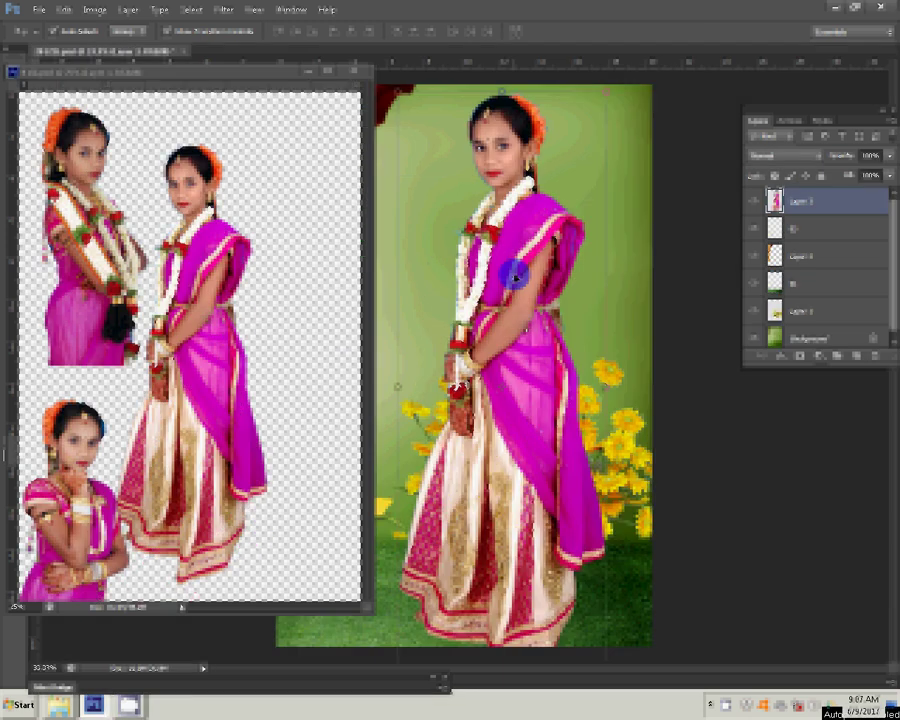
{"action": "key", "text": "ctrl+Tab"}
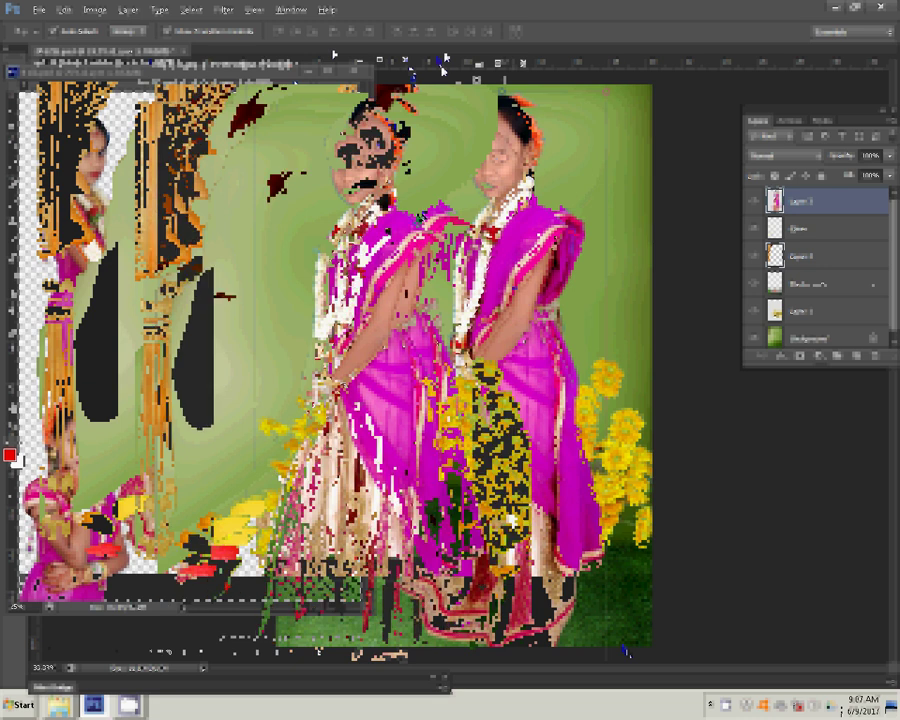
{"action": "key", "text": "ctrl+t"}
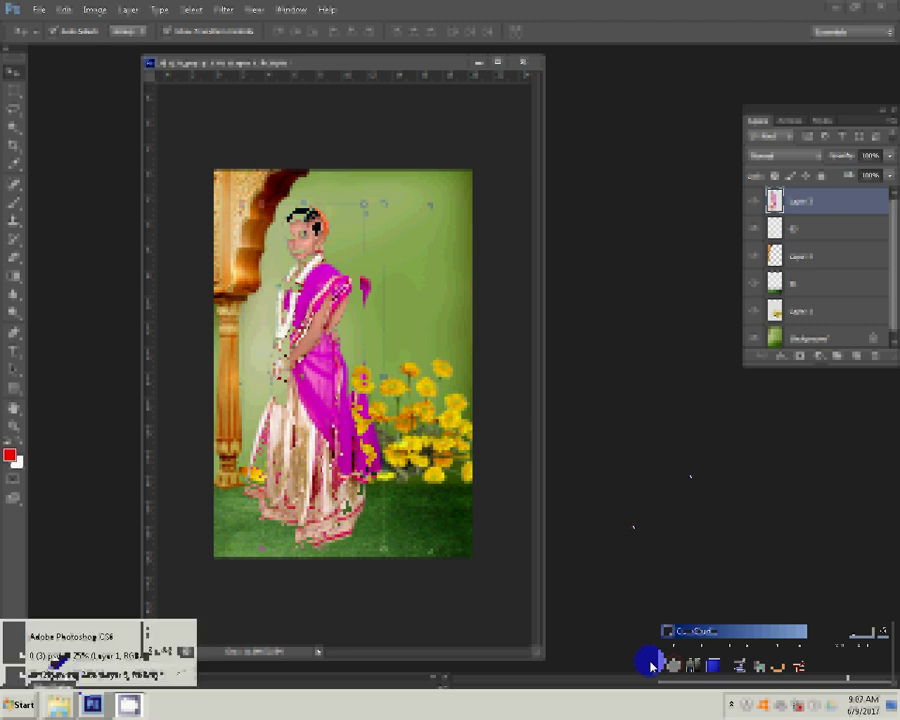
Bring the garlanded girl from the cutout document into the background, scaled beside the first girl
{"action": "left_click", "coordinate": [60, 648]}
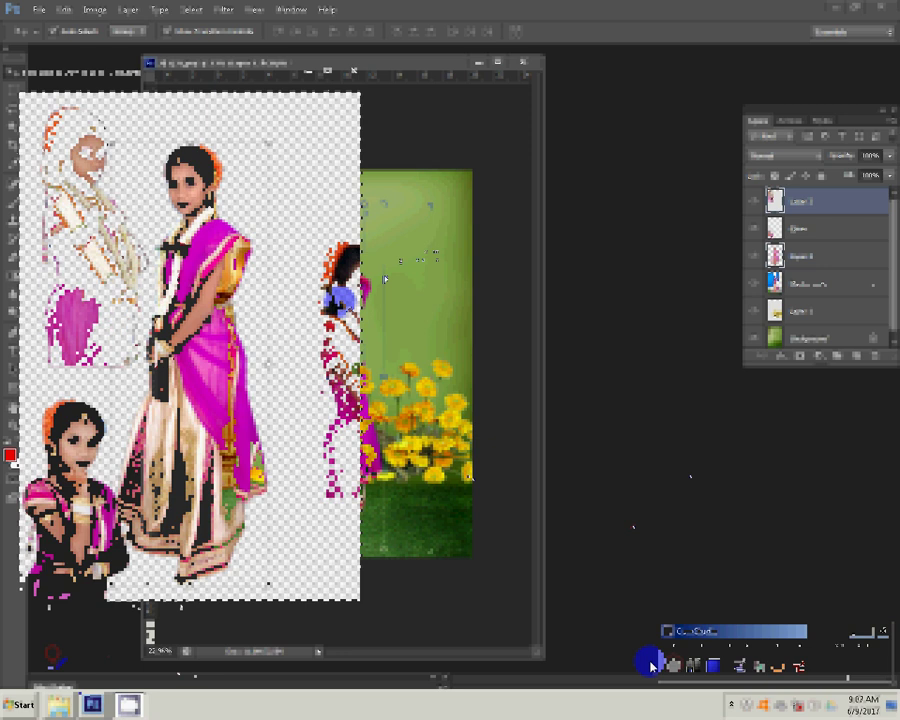
{"action": "left_click_drag", "start_coordinate": [340, 305], "coordinate": [385, 279]}
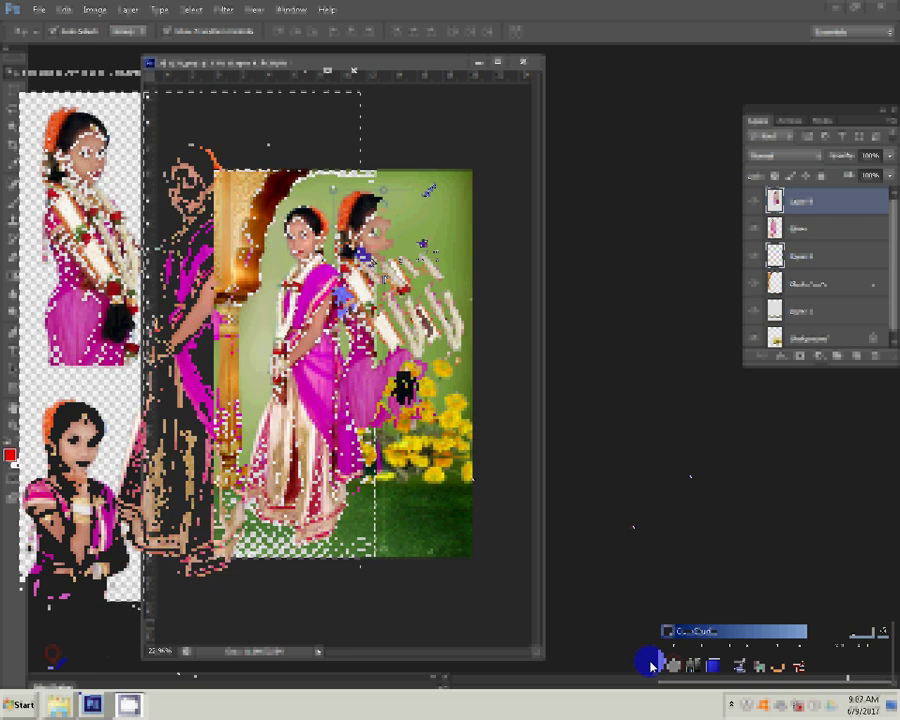
{"action": "key", "text": "ctrl+t"}
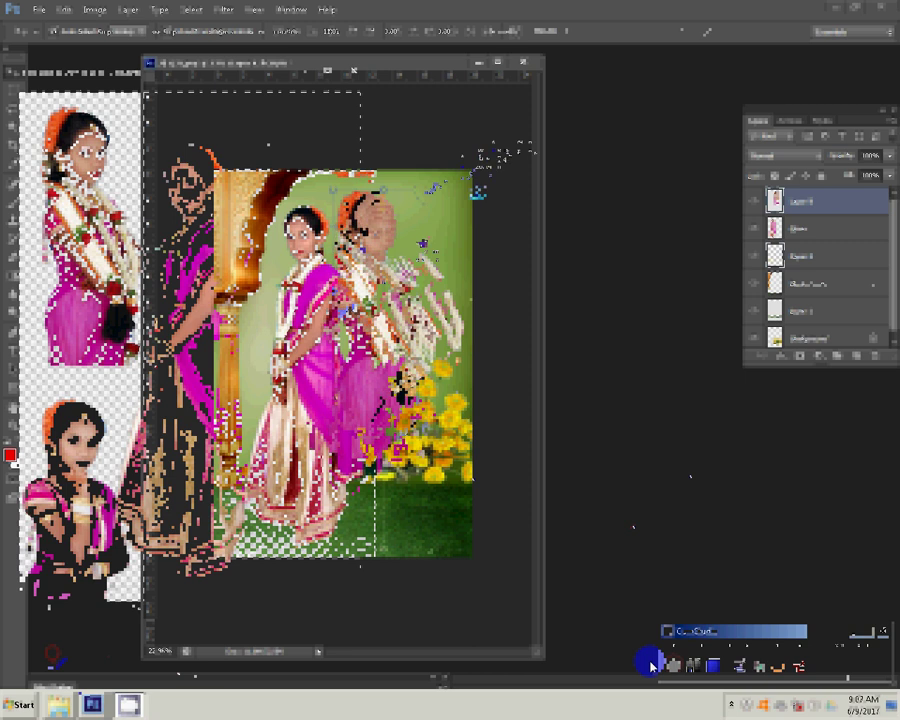
{"action": "key", "text": "Return"}
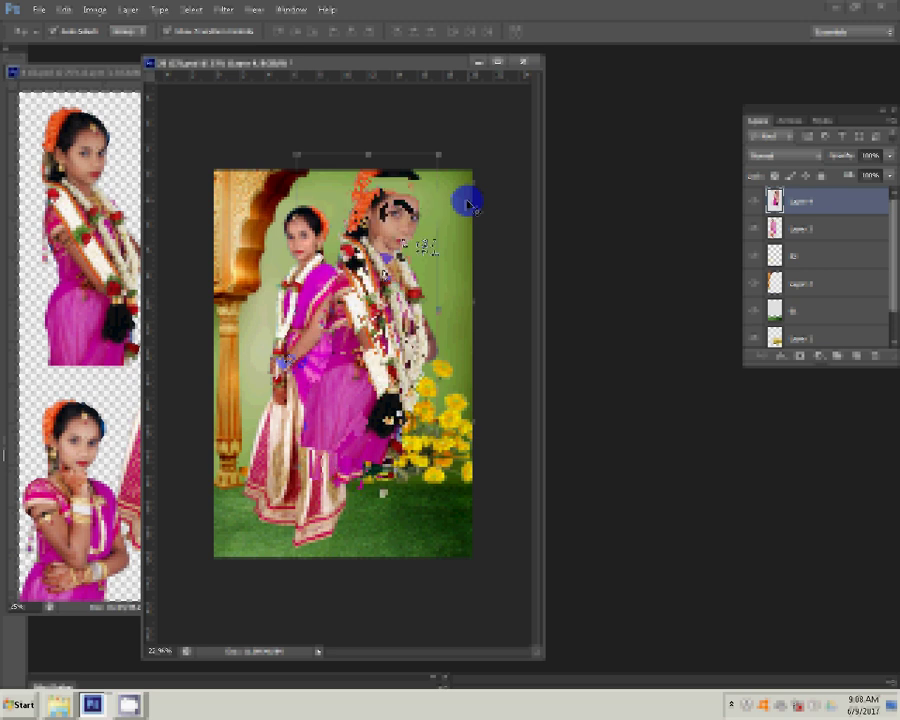
Enlarge and tilt the garlanded girl across the right half, blending her in Luminosity mode
{"action": "key", "text": "ctrl+t"}
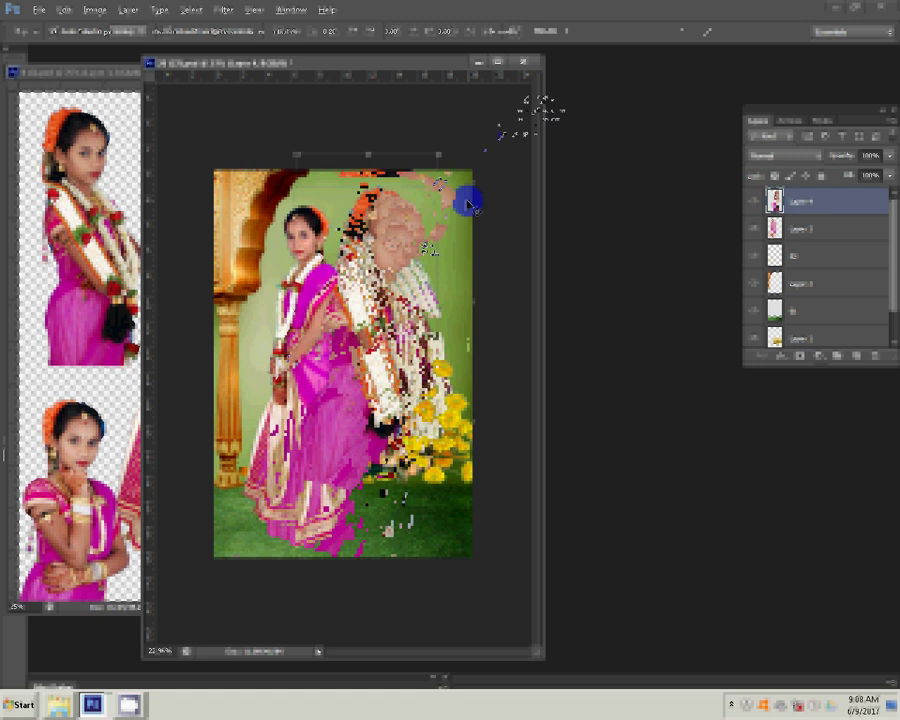
{"action": "mouse_move", "coordinate": [468, 204]}
{"action": "left_mouse_down"}
{"action": "mouse_move", "coordinate": [357, 310]}
{"action": "mouse_move", "coordinate": [350, 340]}
{"action": "left_mouse_up"}
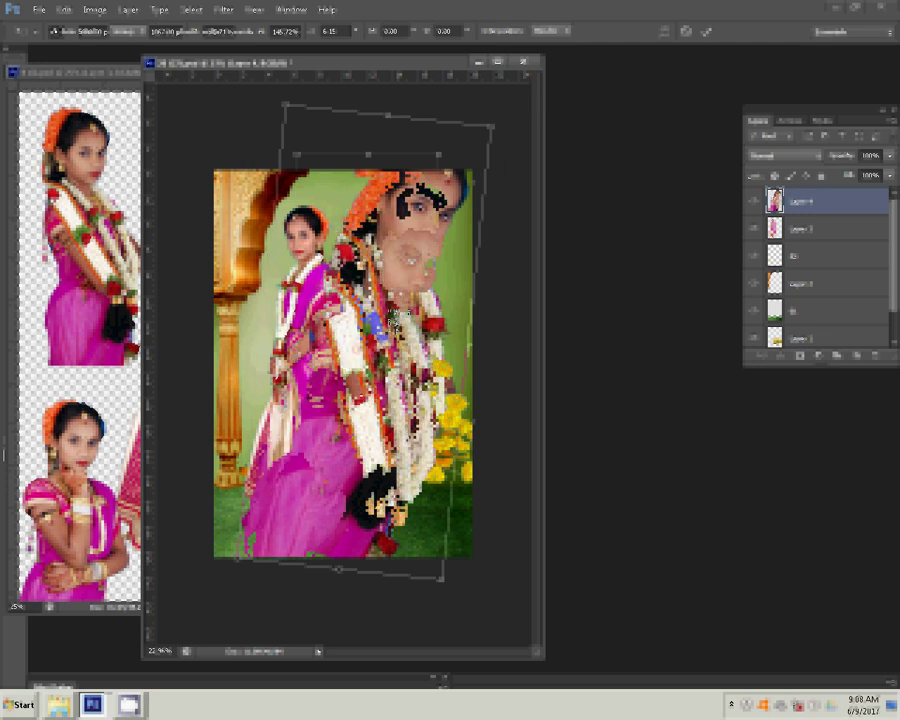
{"action": "left_click", "coordinate": [353, 327]}
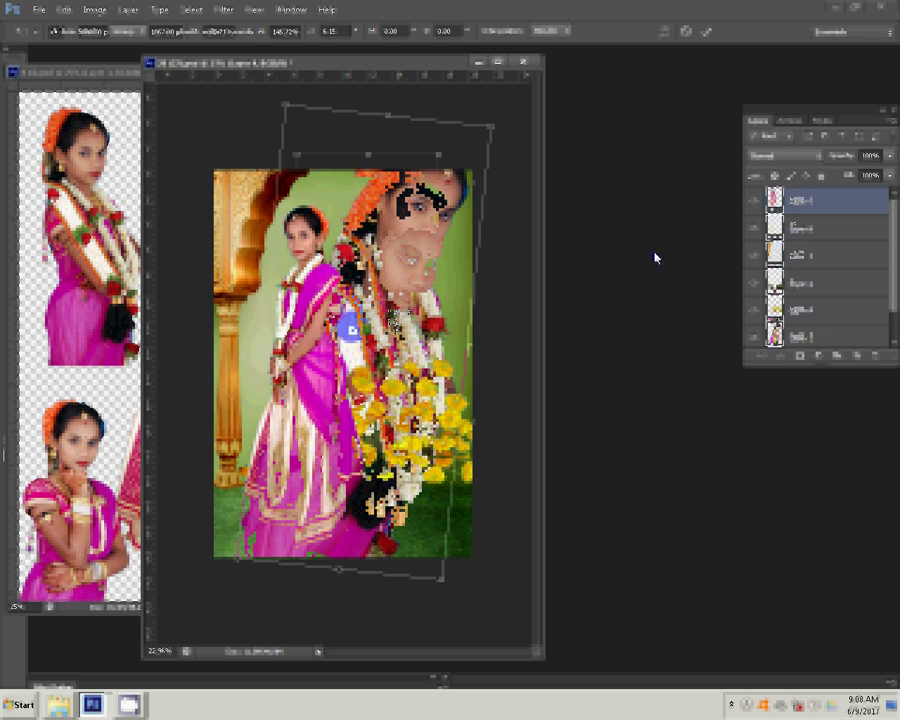
{"action": "left_click", "coordinate": [788, 157]}
{"action": "left_click", "coordinate": [763, 519]}
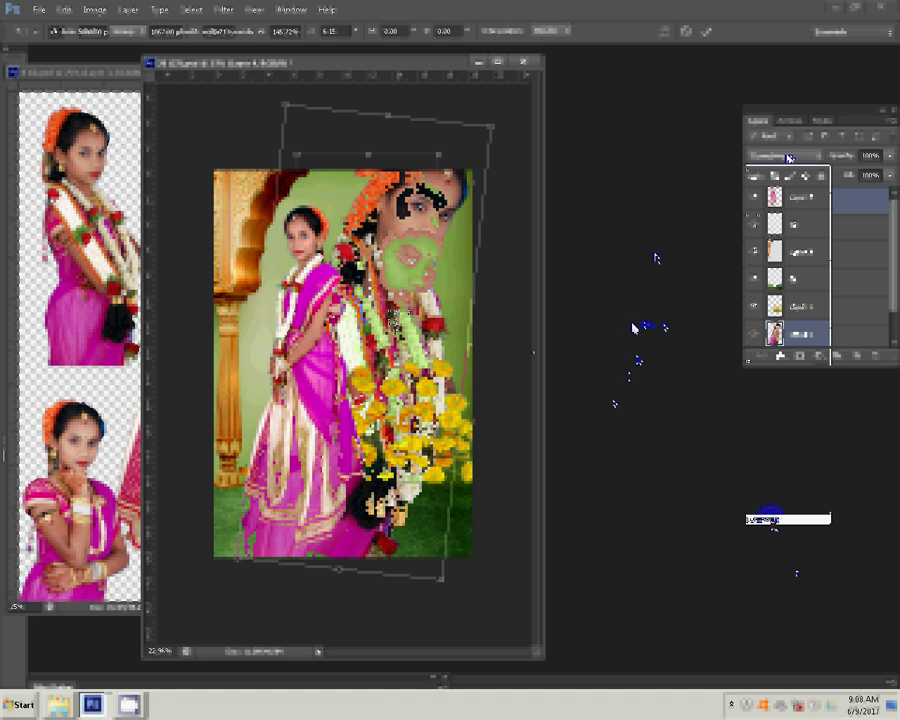
Brighten the background portrait with Levels, setting the midtone to 1.57
{"action": "key", "text": "ctrl+l"}
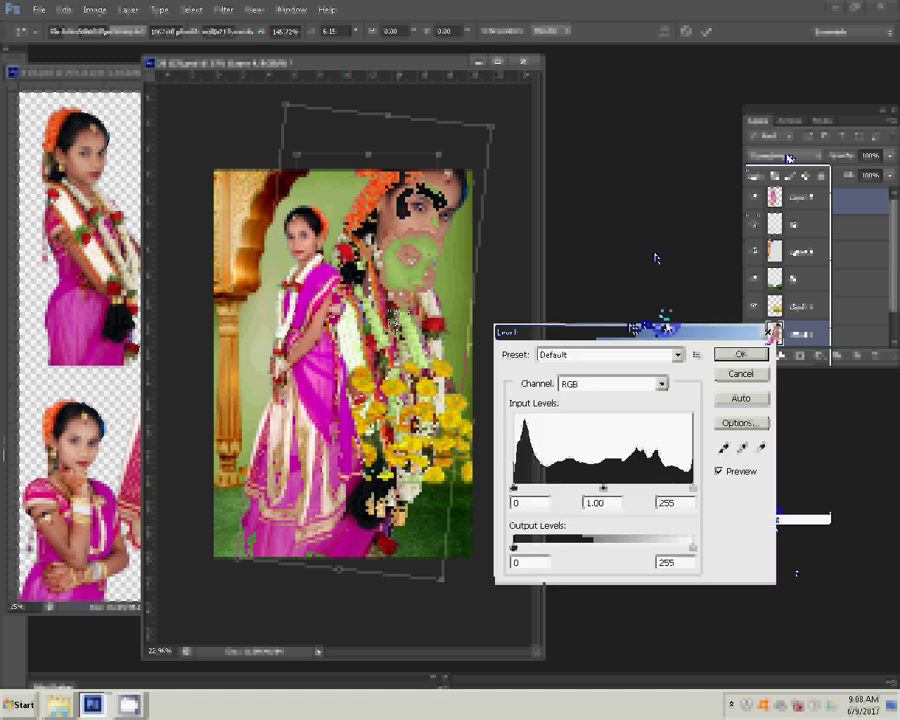
{"action": "left_click_drag", "start_coordinate": [603, 488], "coordinate": [575, 490]}
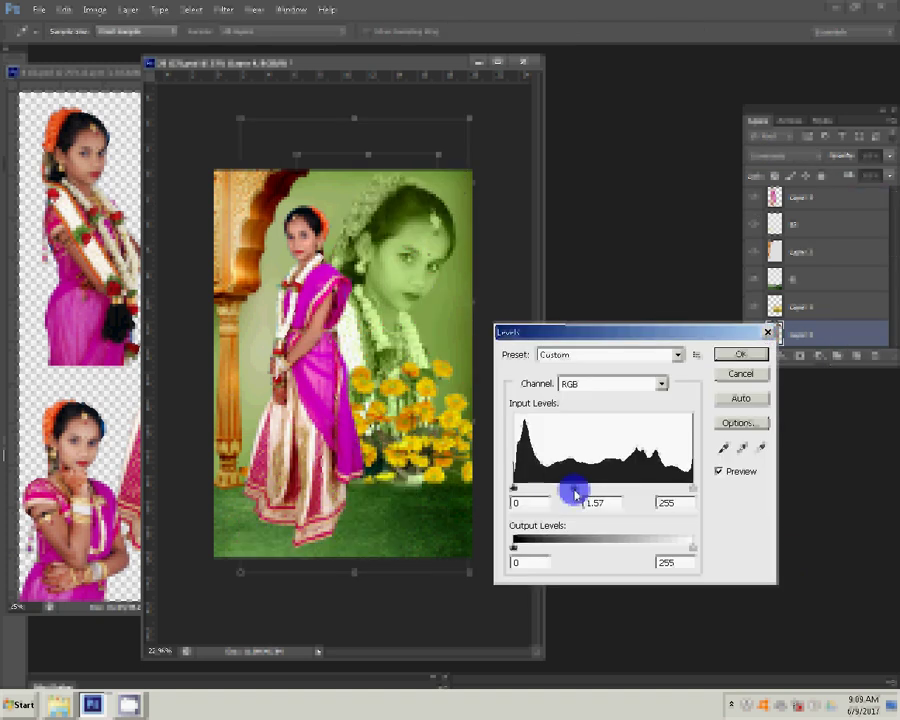
{"action": "left_click", "coordinate": [730, 353]}
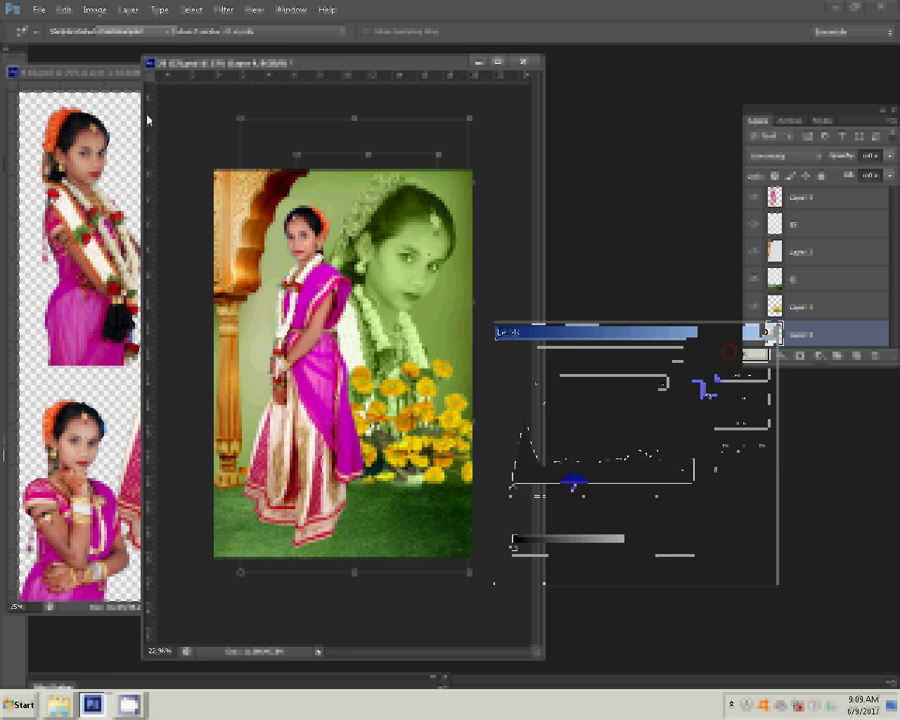
{"action": "left_click", "coordinate": [94, 10]}
{"action": "left_click", "coordinate": [105, 46]}
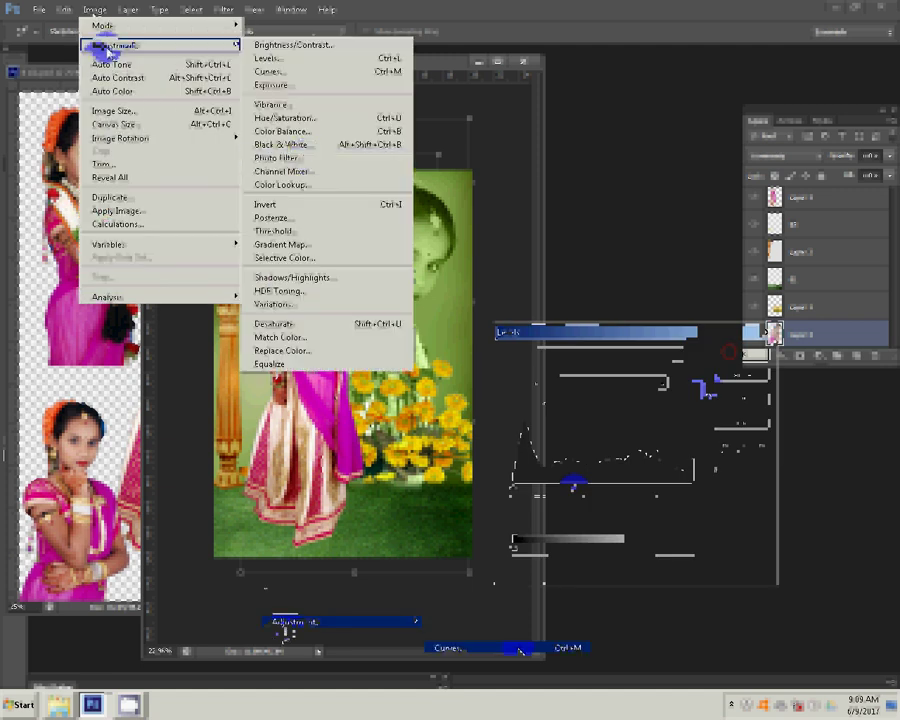
Apply a midtone Color Balance of -95, -69, +14, then brush over the portrait's face
{"action": "left_click", "coordinate": [300, 131]}
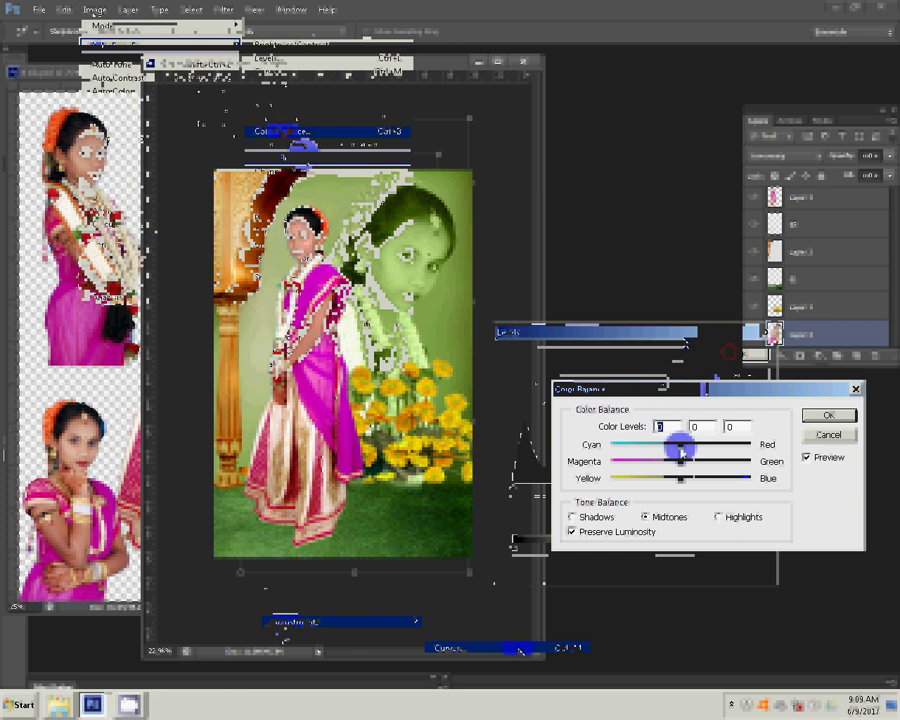
{"action": "mouse_move", "coordinate": [680, 450]}
{"action": "left_mouse_down"}
{"action": "mouse_move", "coordinate": [632, 450]}
{"action": "mouse_move", "coordinate": [627, 461]}
{"action": "mouse_move", "coordinate": [610, 461]}
{"action": "left_mouse_up"}
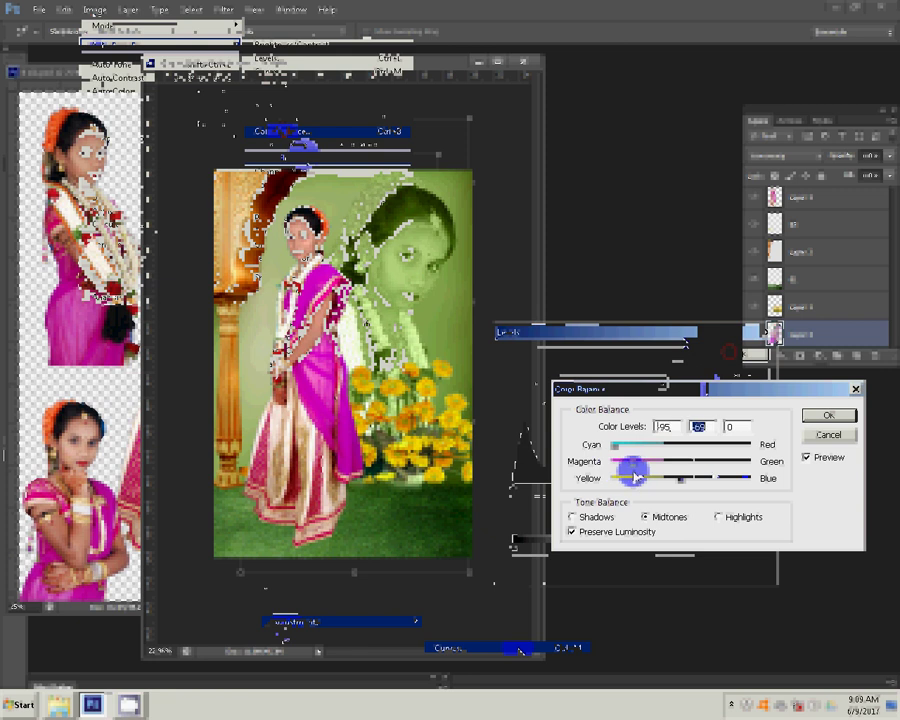
{"action": "mouse_move", "coordinate": [681, 478]}
{"action": "left_mouse_down"}
{"action": "mouse_move", "coordinate": [717, 480]}
{"action": "mouse_move", "coordinate": [666, 484]}
{"action": "mouse_move", "coordinate": [712, 480]}
{"action": "left_mouse_up"}
{"action": "left_click", "coordinate": [818, 414]}
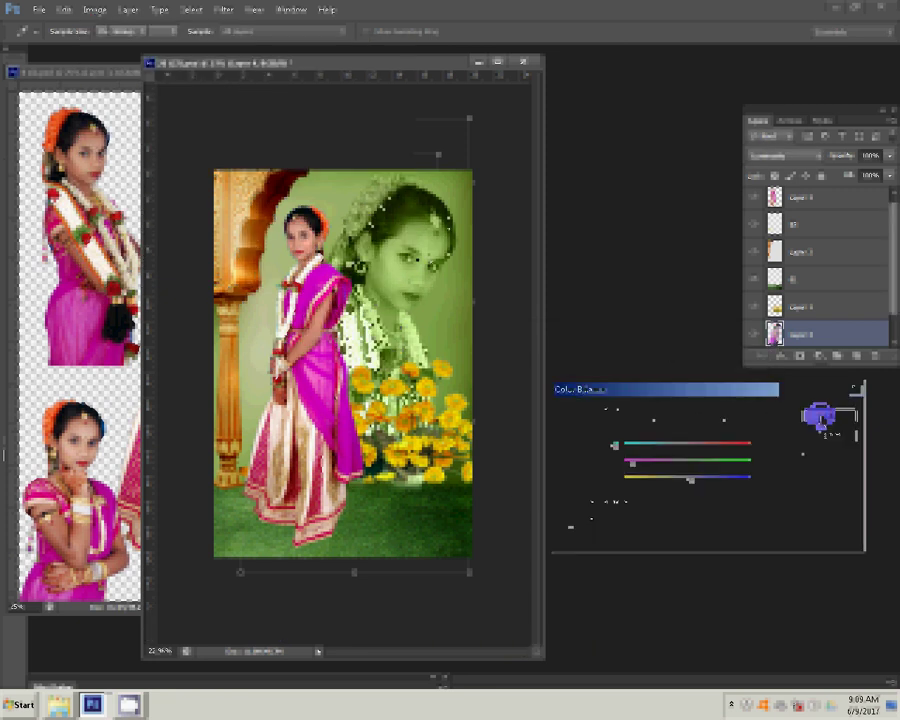
{"action": "left_click_drag", "start_coordinate": [415, 235], "coordinate": [428, 258]}
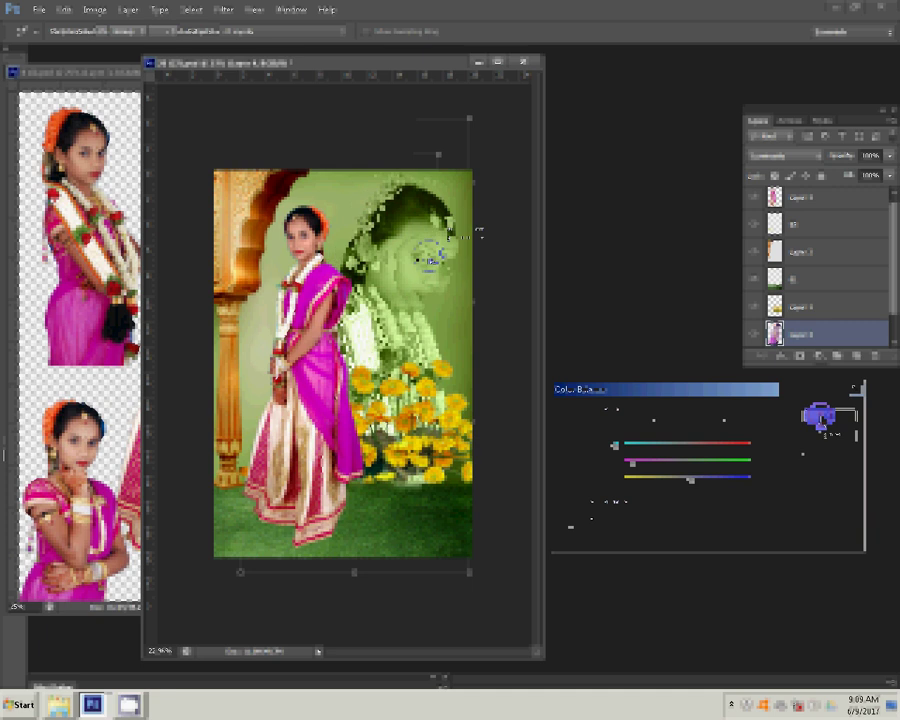
Open the Layer menu for the background portrait layer
{"action": "left_click", "coordinate": [128, 10]}
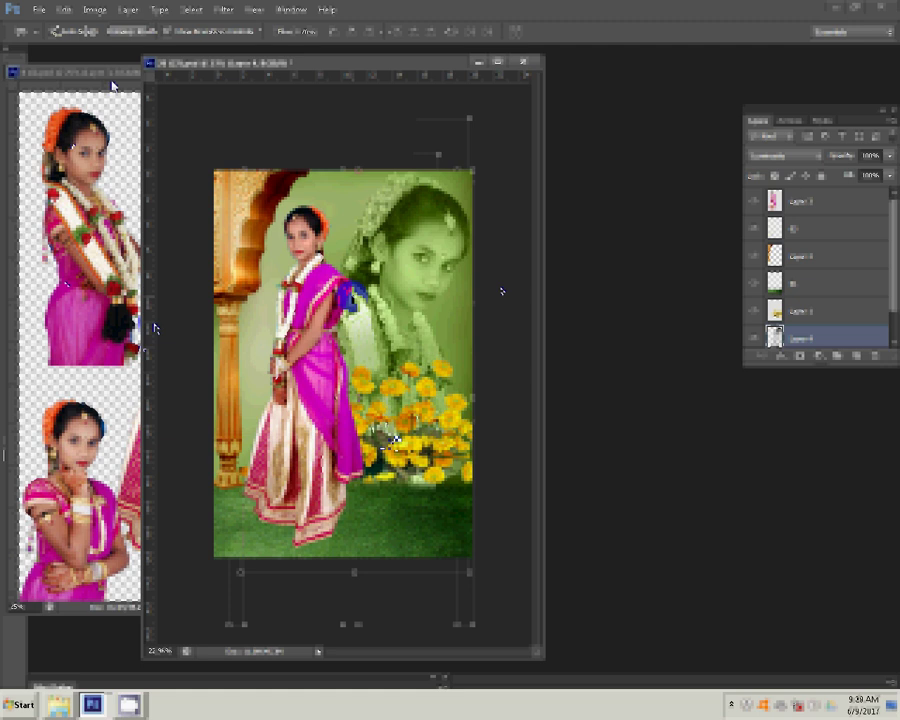
Merge visible layers and save the composite as JPEG '3-4x6' in folder 2
{"action": "left_click", "coordinate": [128, 9]}
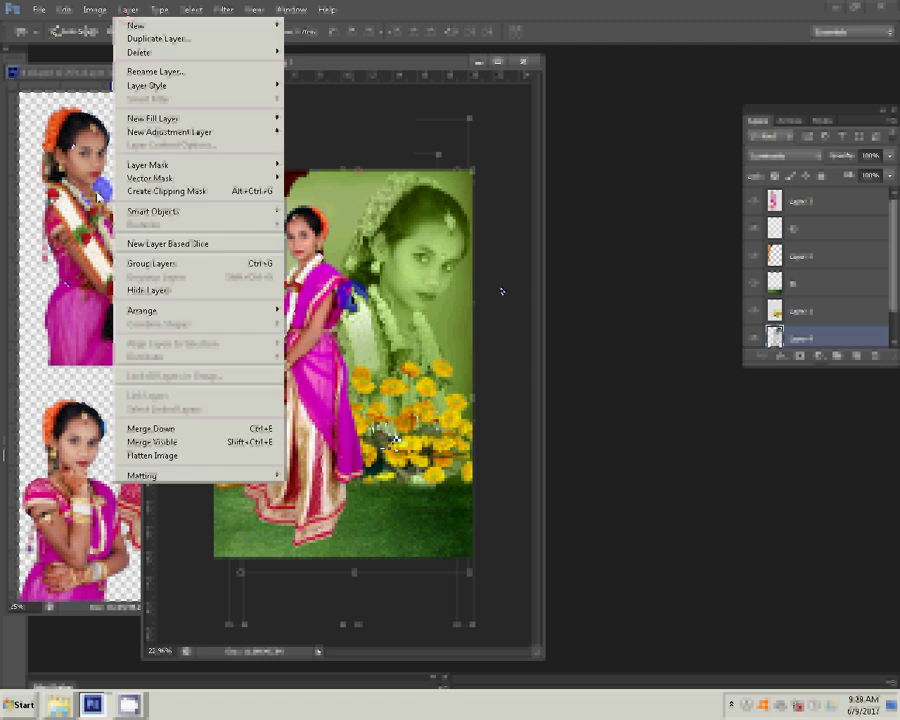
{"action": "left_click", "coordinate": [143, 441]}
{"action": "left_click", "coordinate": [35, 12]}
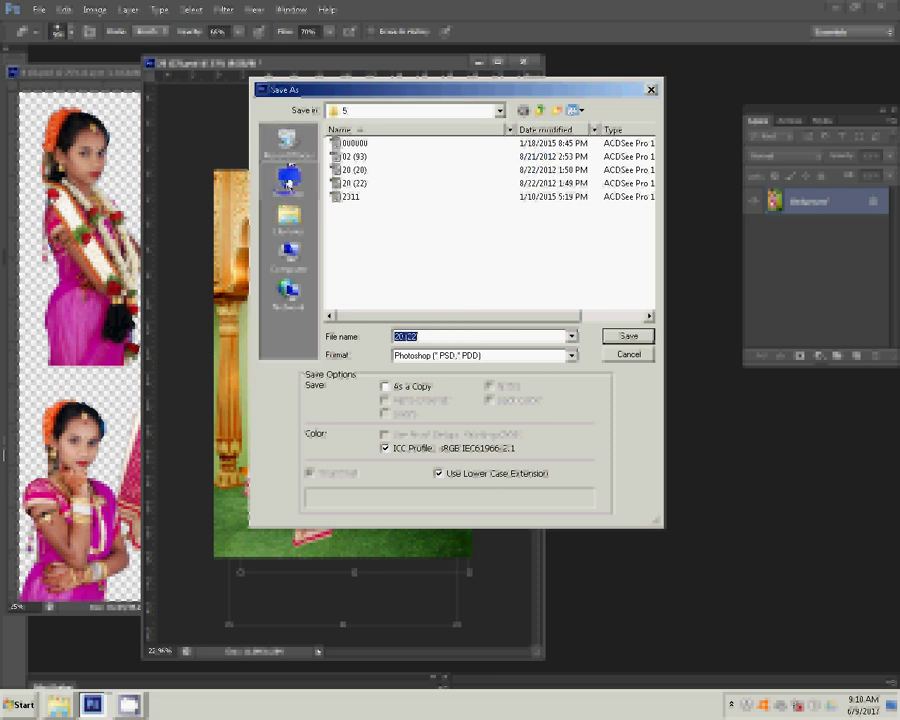
{"action": "left_click", "coordinate": [289, 180]}
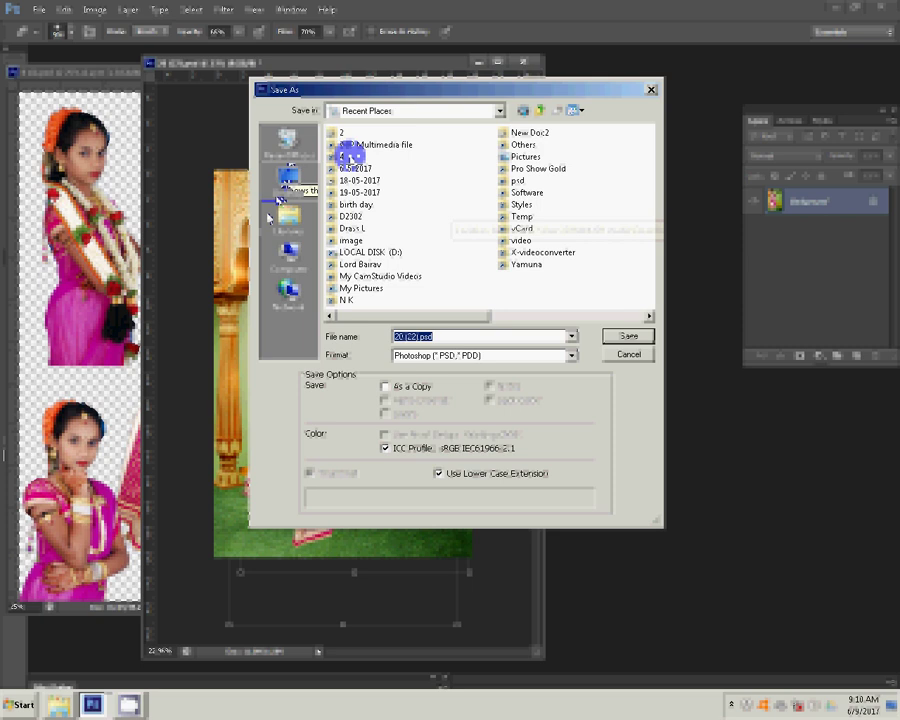
{"action": "left_click", "coordinate": [480, 355]}
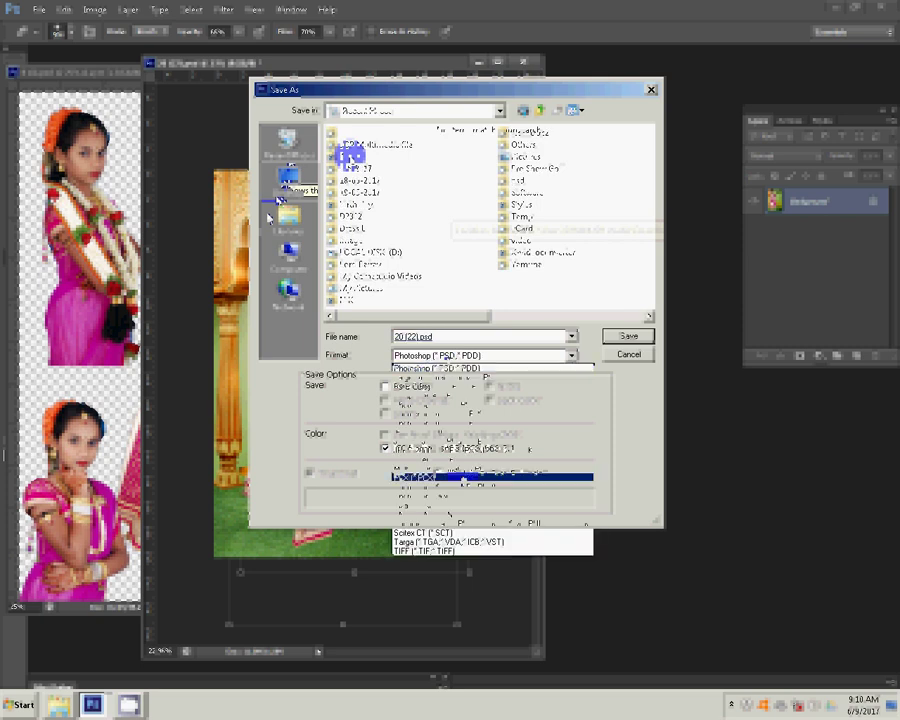
{"action": "left_click", "coordinate": [463, 478]}
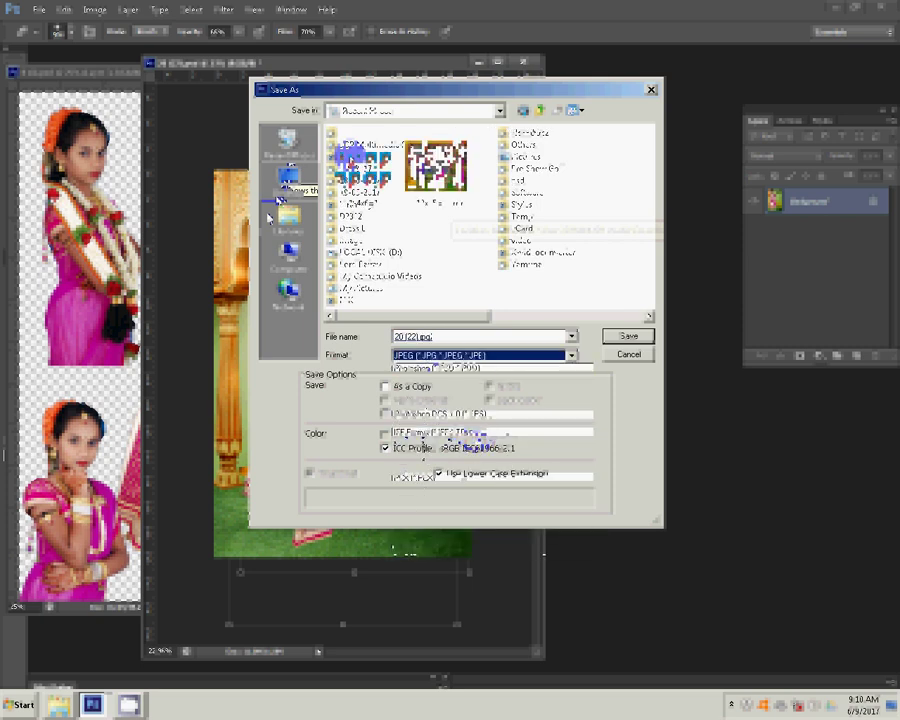
{"action": "double_click", "coordinate": [350, 155]}
{"action": "left_click", "coordinate": [442, 337]}
{"action": "type", "text": "3"}
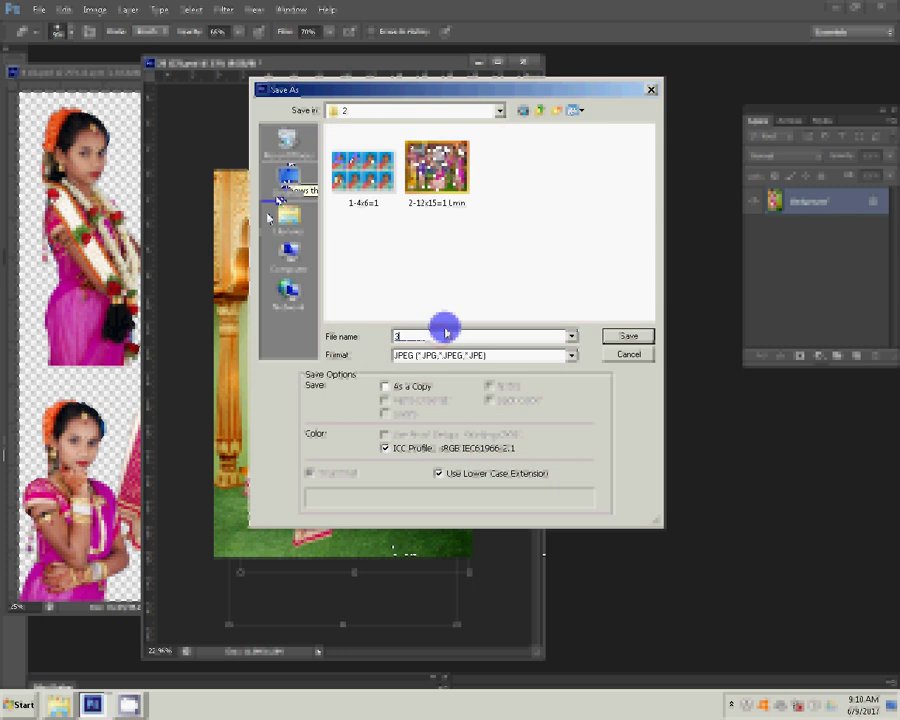
{"action": "type", "text": "-4x6"}
{"action": "type", "text": "=1"}
{"action": "key", "text": "Return"}
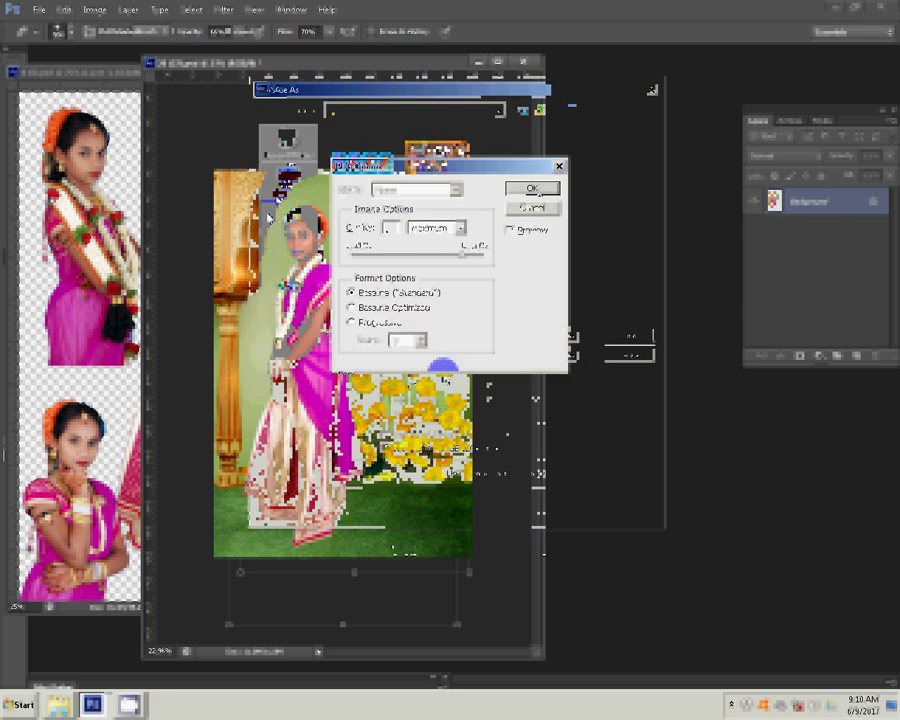
{"action": "left_click", "coordinate": [531, 188]}
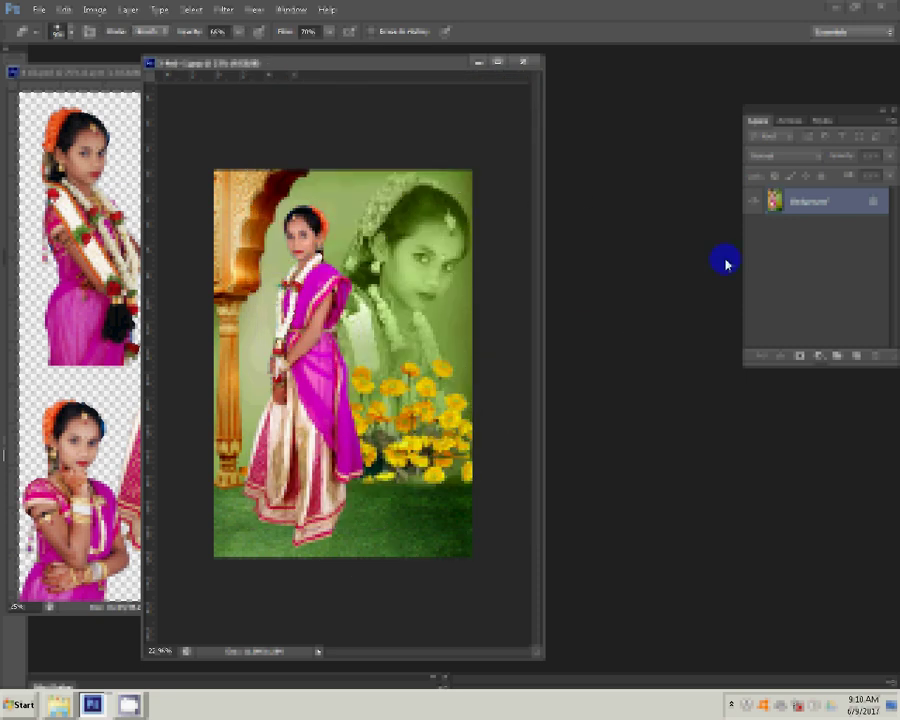